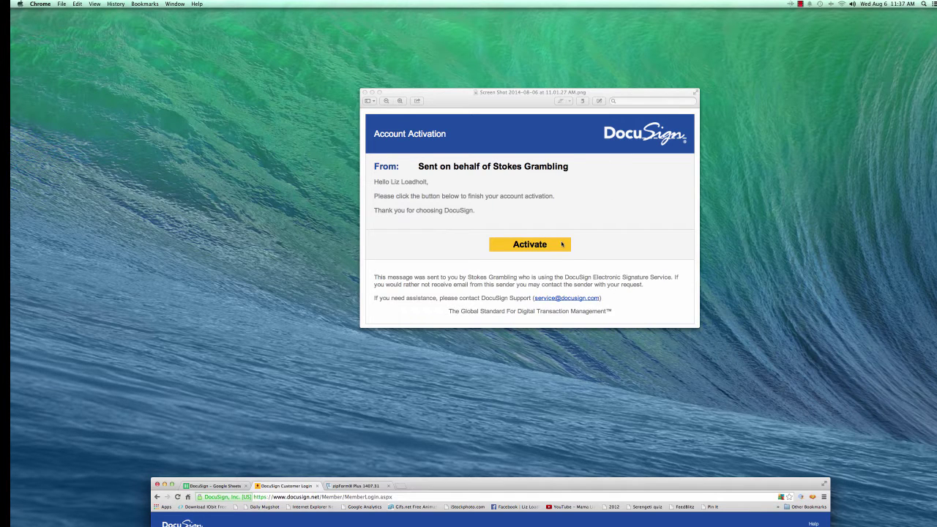
- Log in to DocuSign with the account password to reach the envelope Manage page
double_click(472, 480)
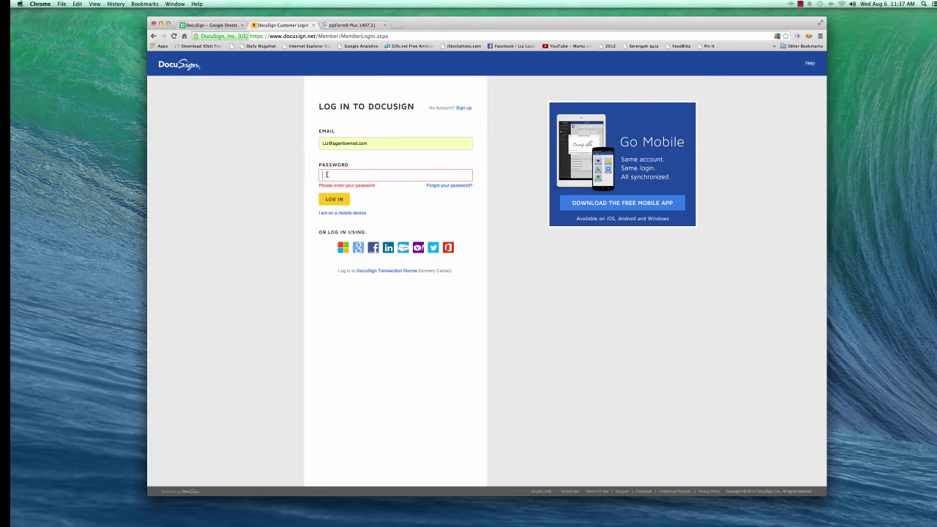
text(*)
key(Return)
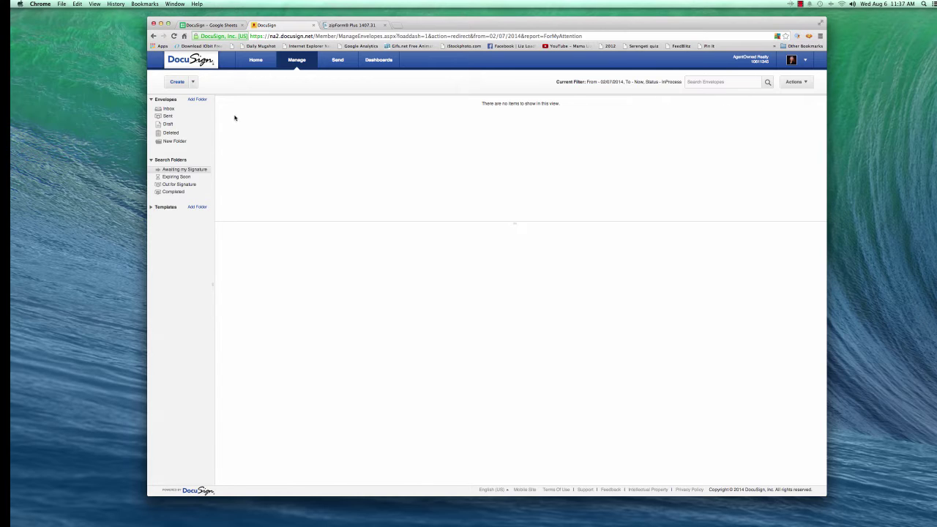
- Go to DocuSign Preferences from the avatar menu to view the Personal Info form
click(807, 61)
click(787, 94)
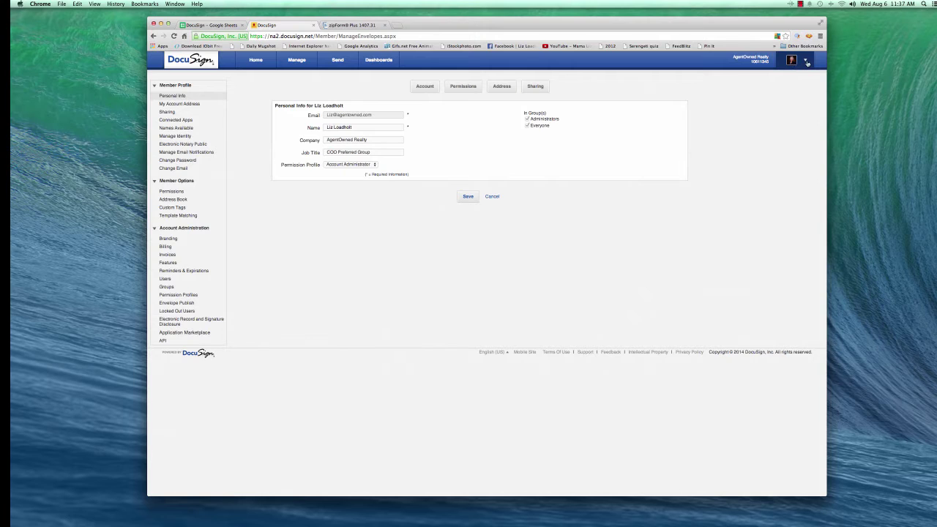
click(805, 60)
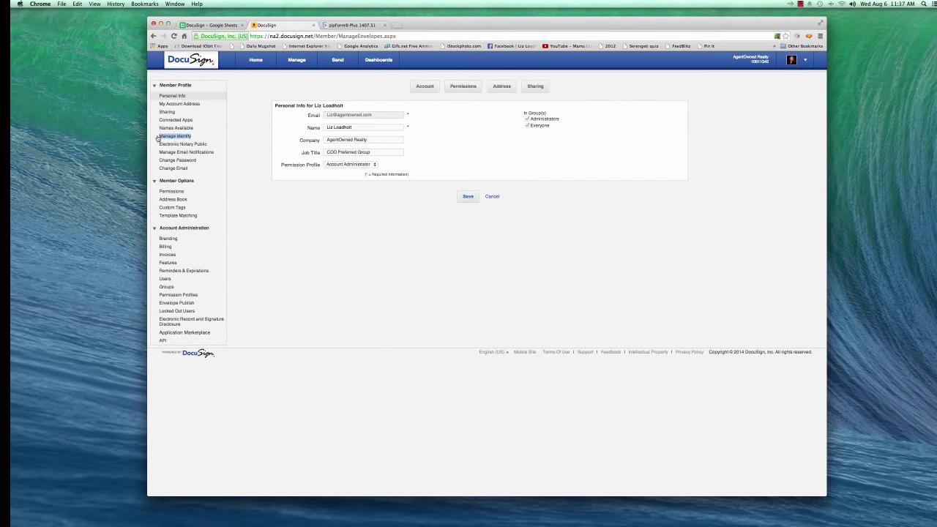
- Show the member's DocuSign ID card on Manage Identity with its extra details collapsed
click(177, 136)
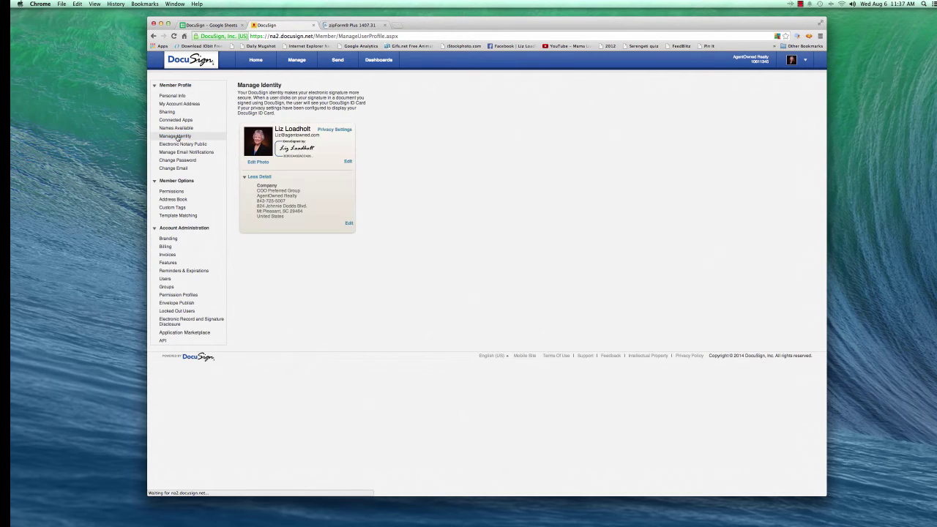
click(249, 177)
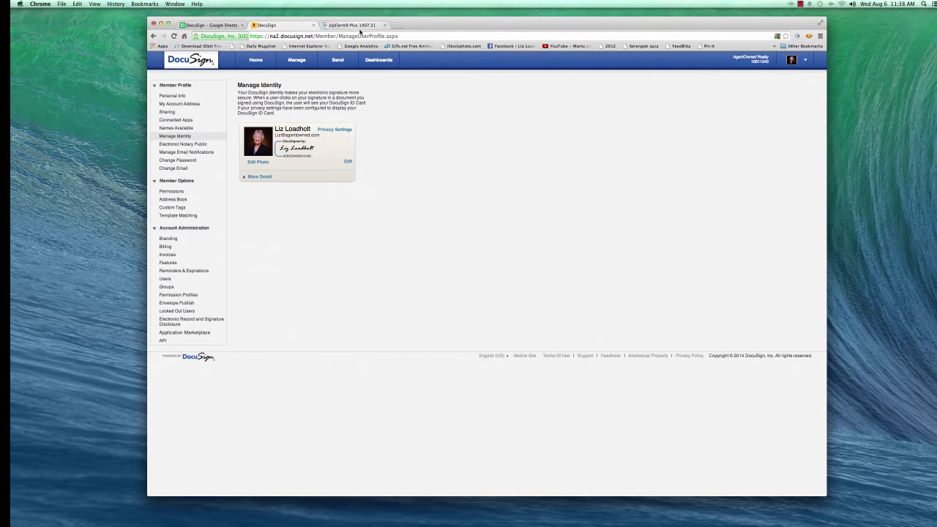
- Sign in to zipForm Plus with the member's username and password
click(351, 25)
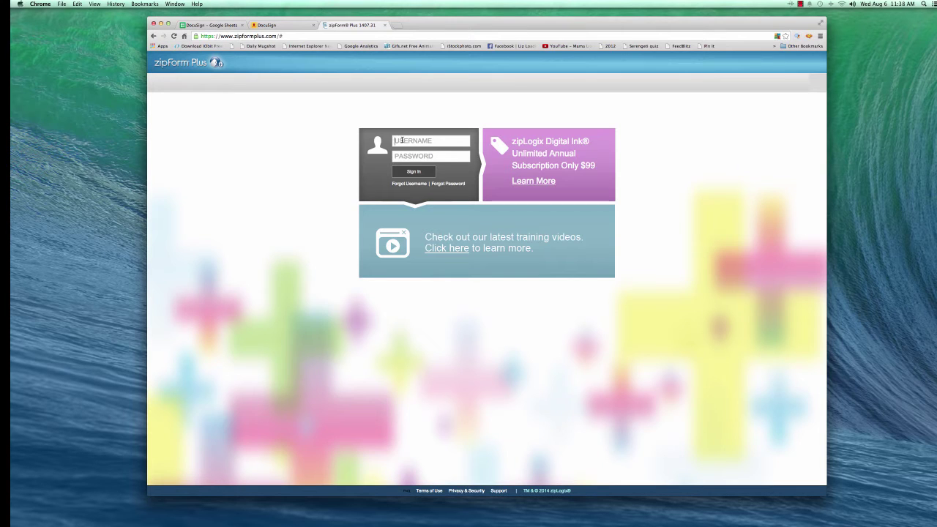
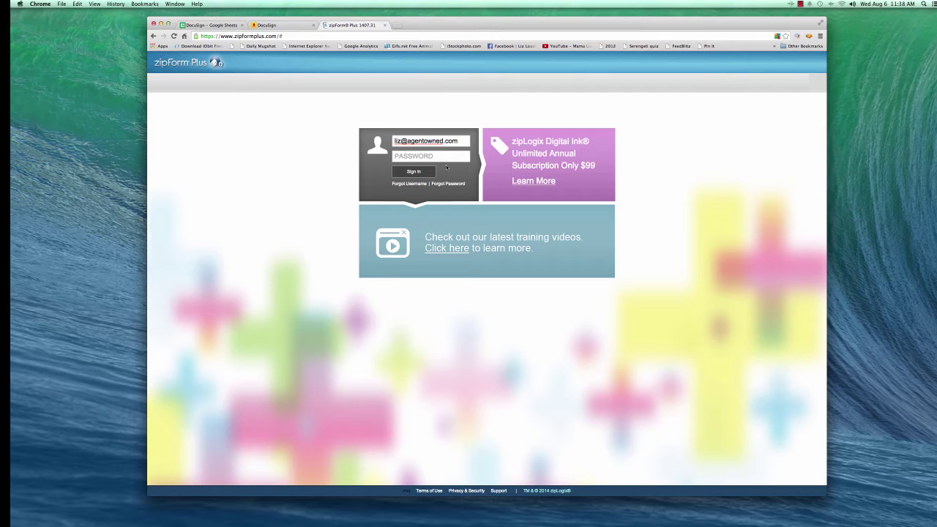
click(434, 156)
text(•••••)
click(415, 171)
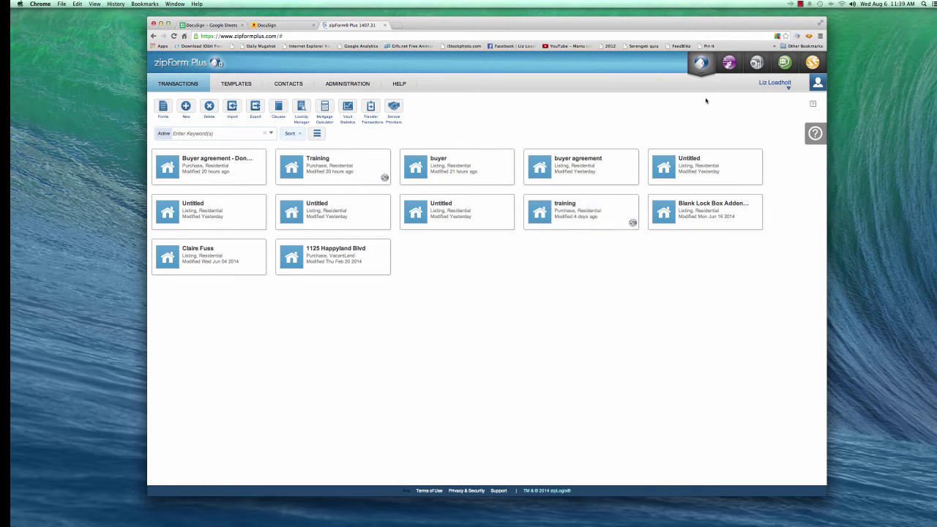
- Go to the zipForm Plus Profile page from the user-name menu
click(789, 88)
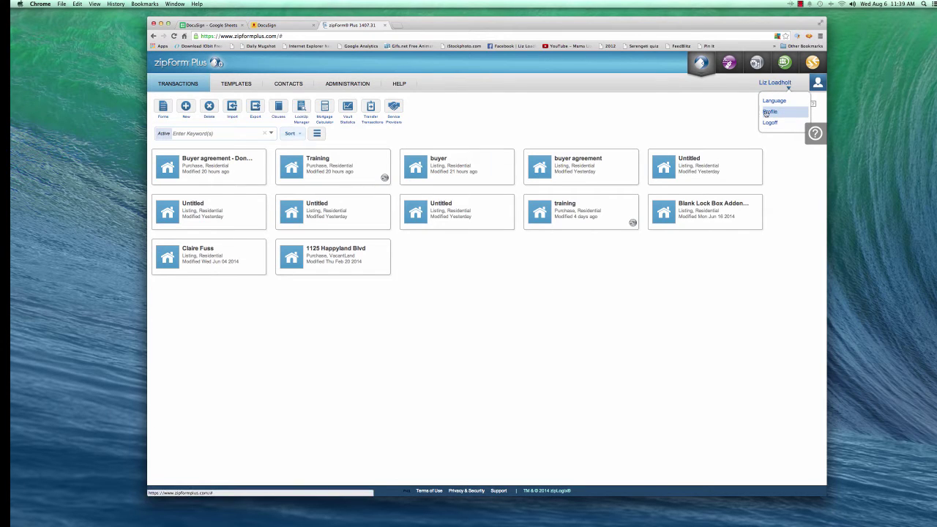
click(768, 112)
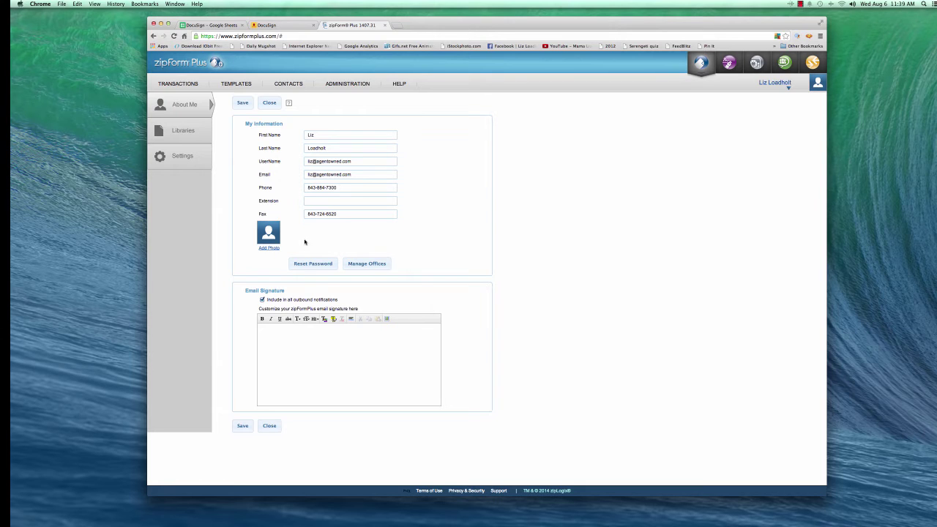
- In Settings, choose DocuSign rather than zipLogix Digital Ink for e-signatures
click(180, 156)
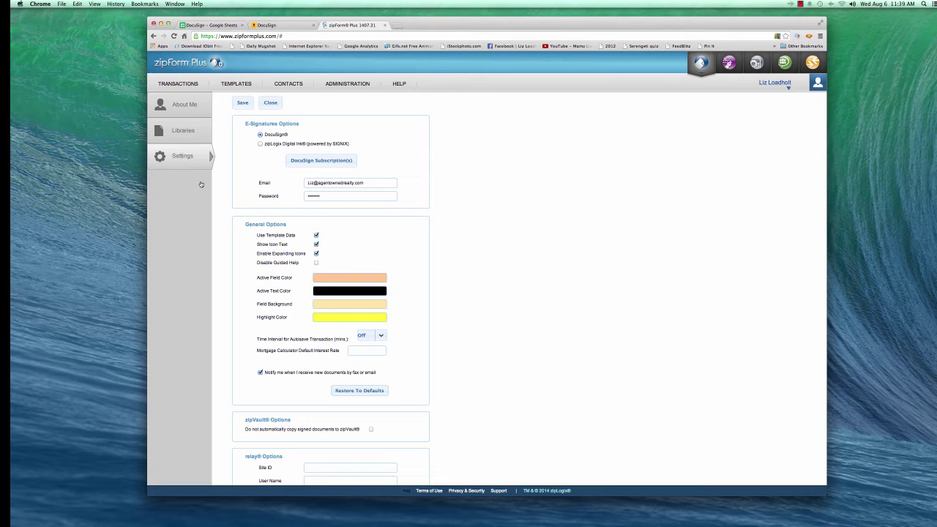
click(260, 143)
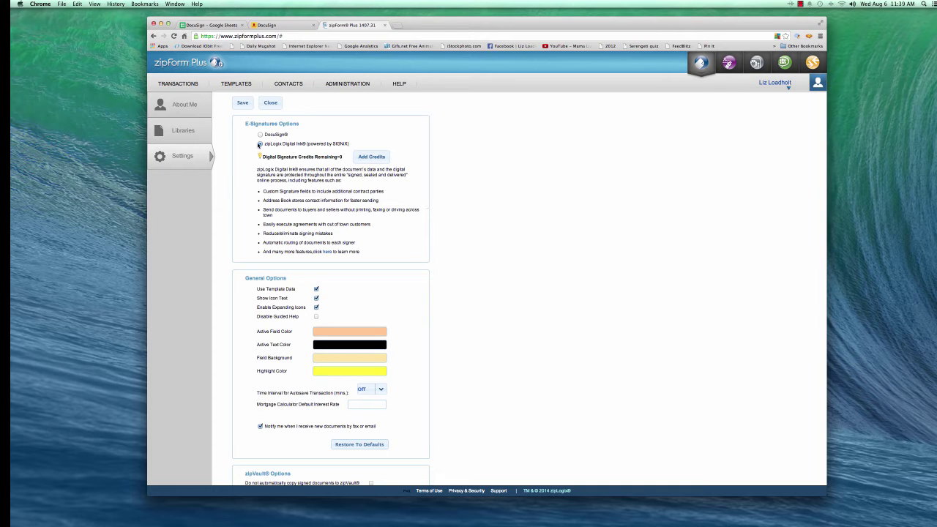
click(260, 134)
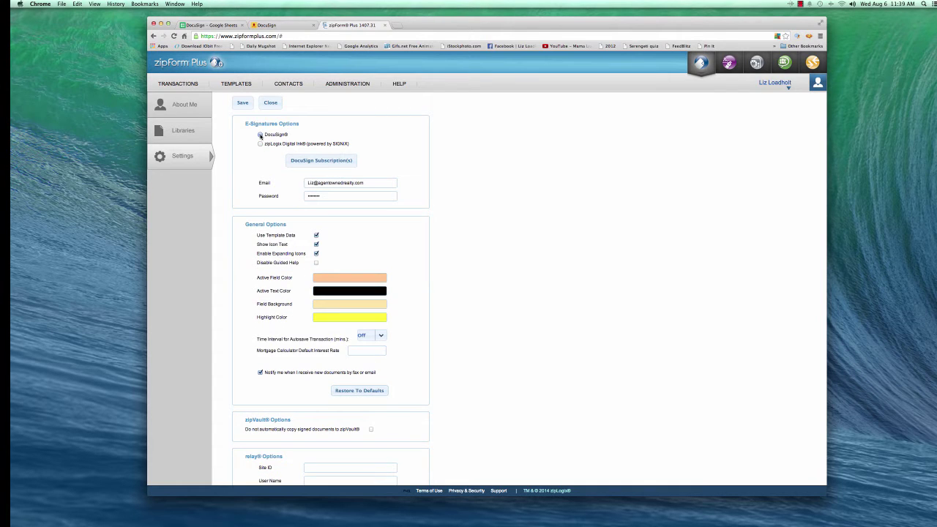
click(259, 143)
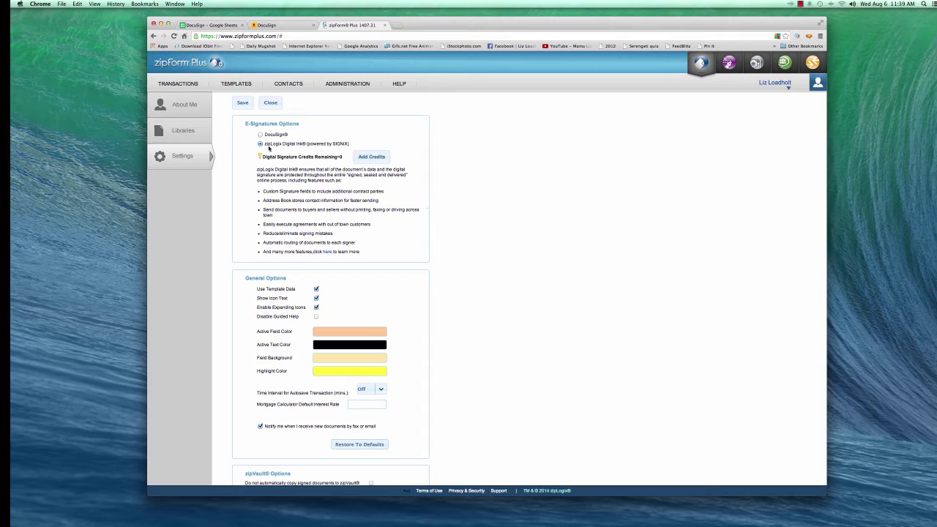
click(260, 134)
- Remove 'realty' from the DocuSign account email and save the settings
scroll(261, 134, down, 1)
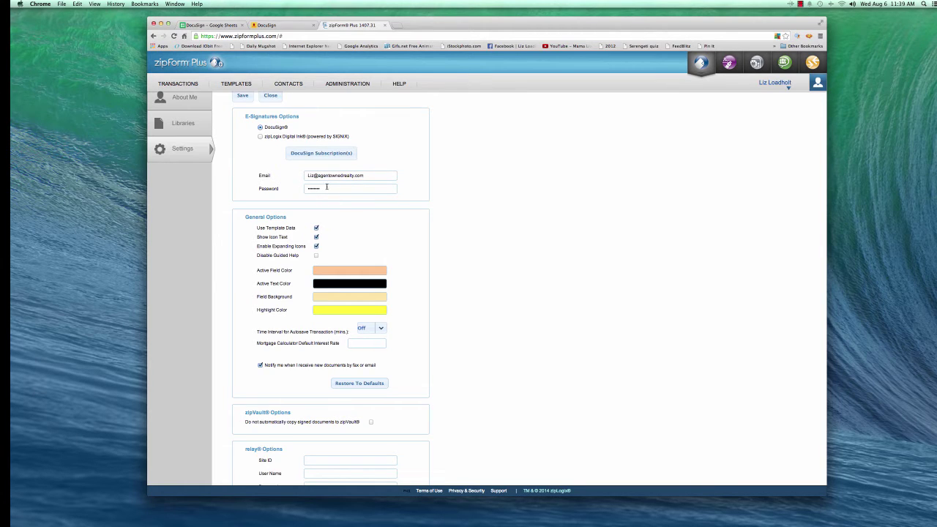
click(353, 175)
key(BackSpace)
key(BackSpace)
key(BackSpace)
key(BackSpace)
key(BackSpace)
key(BackSpace)
click(243, 97)
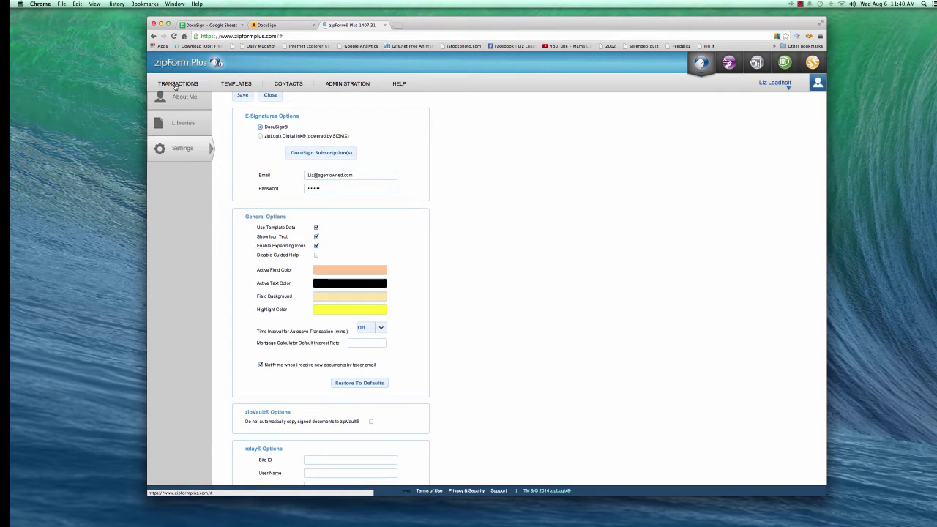
- Open Buyer Representation Agreement - Generic in the Training transaction
click(177, 86)
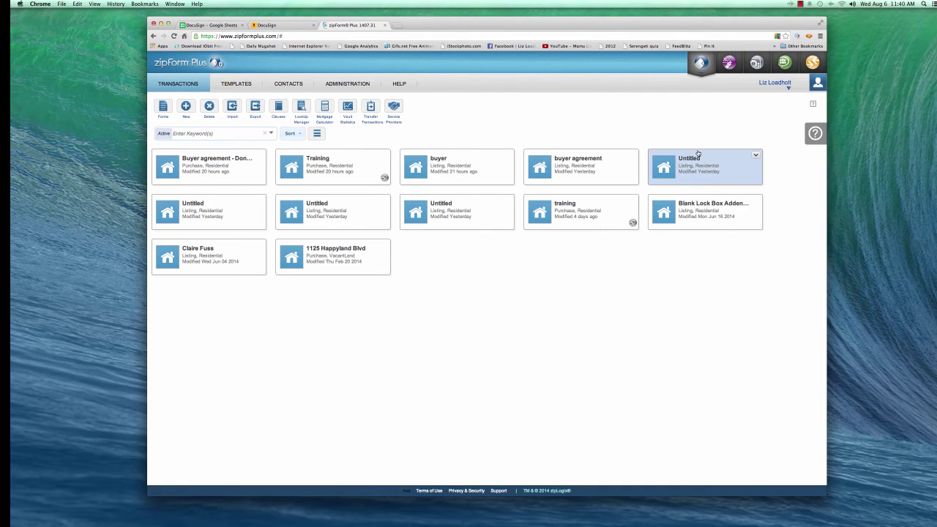
click(320, 170)
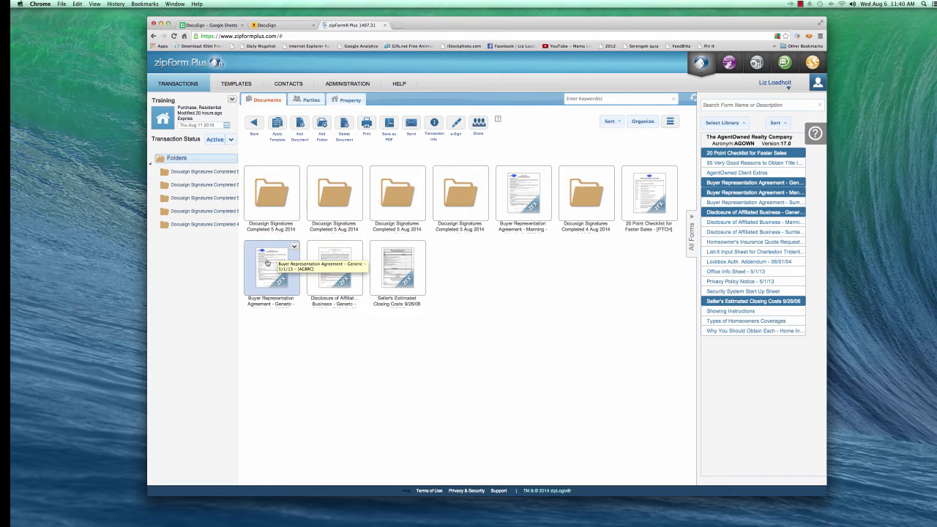
double_click(267, 263)
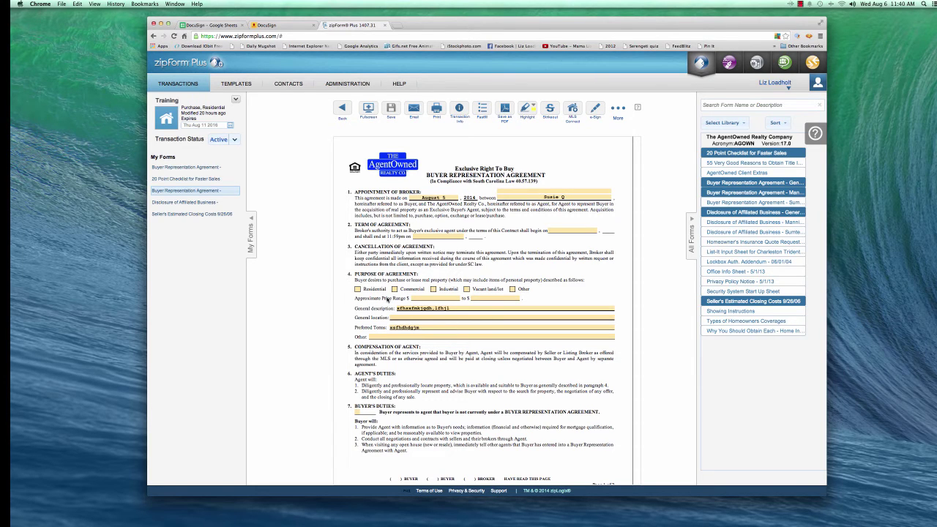
- Check the agreement's signature lines and show the e-Sign dropdown options
scroll(350, 325, down, 5)
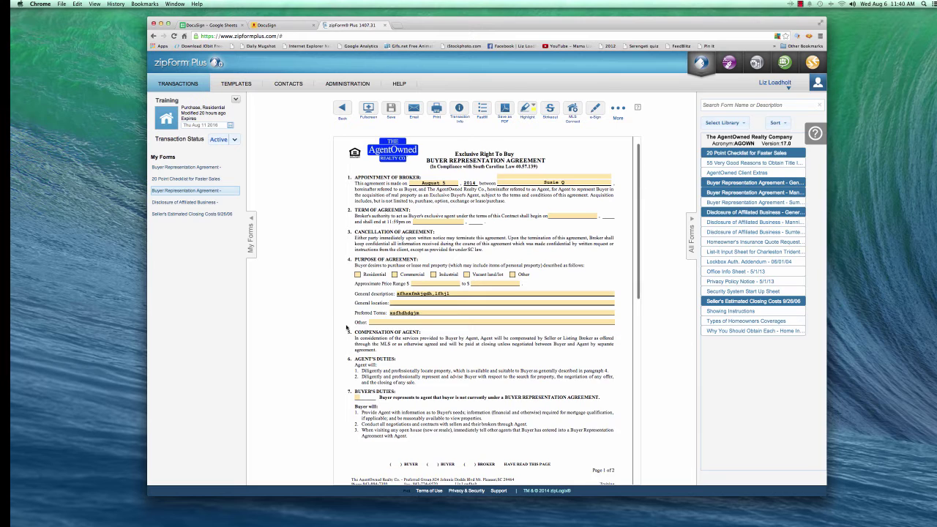
scroll(372, 274, down, 6)
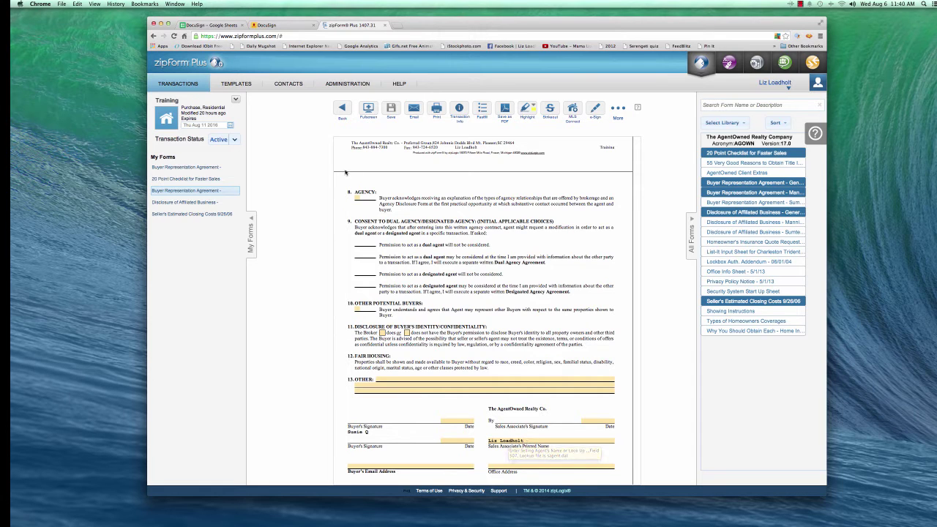
click(596, 109)
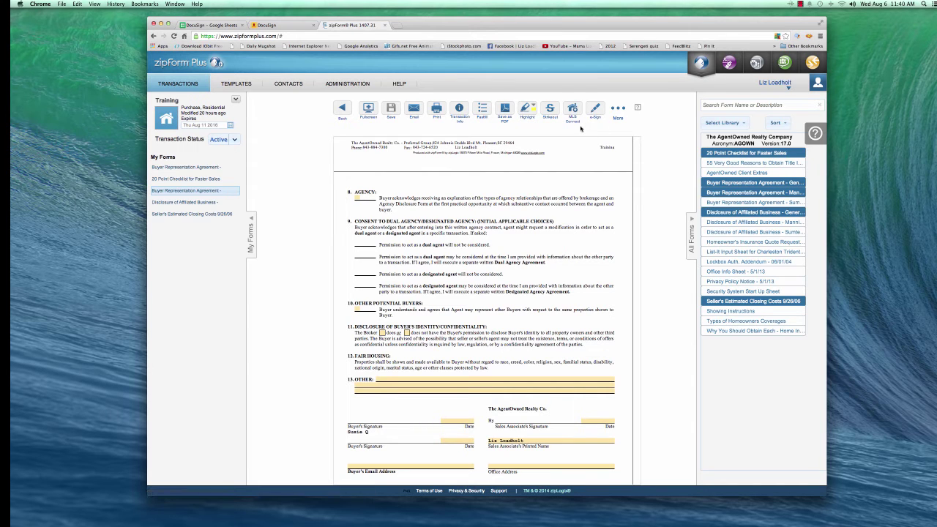
- Sign this form, checking Selling Agent and Buyer One with their email addresses
mouse_move(598, 119)
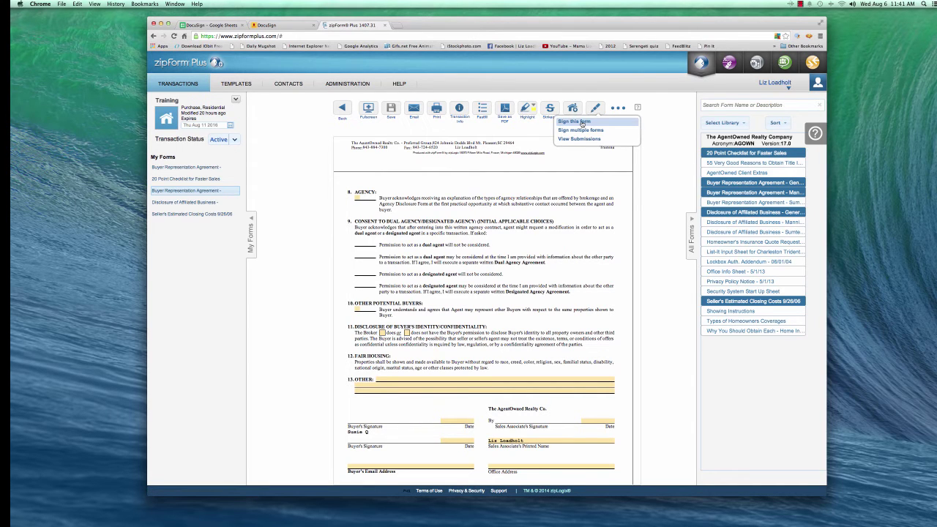
click(580, 122)
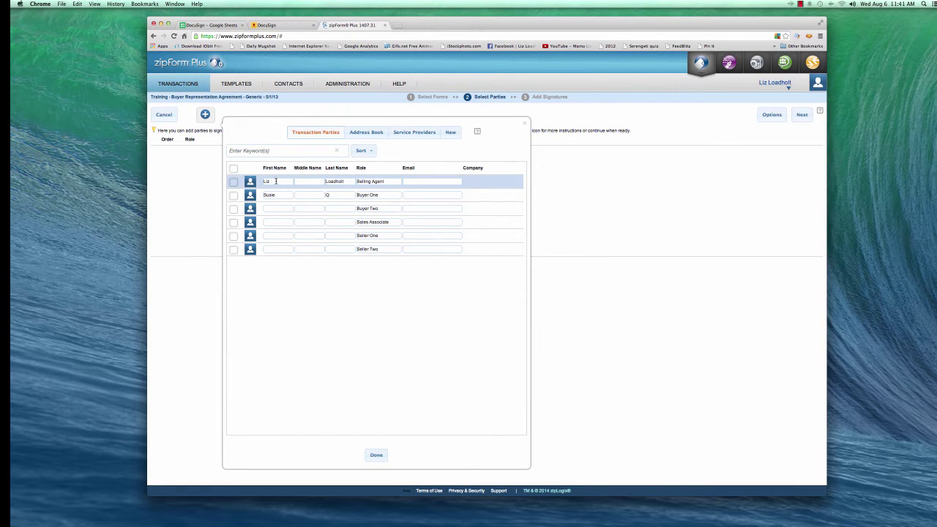
click(233, 181)
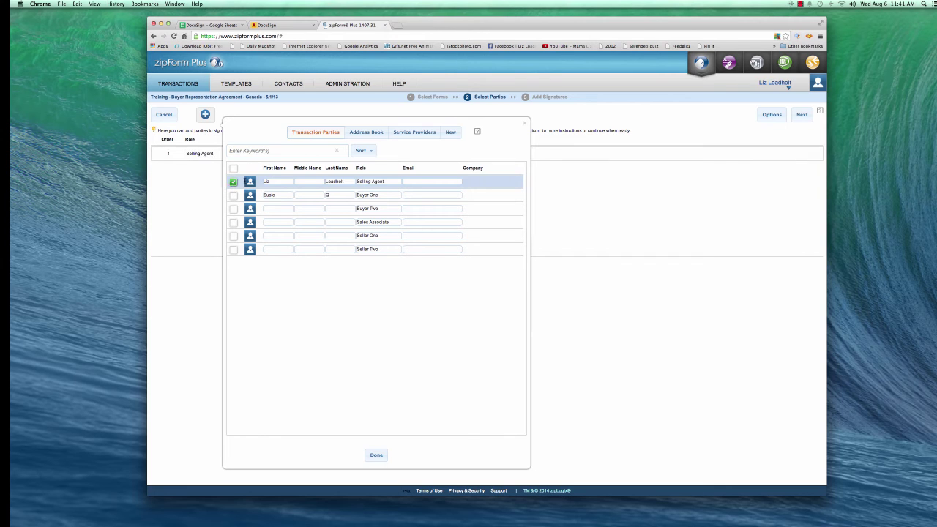
click(407, 181)
key(Tab)
click(233, 195)
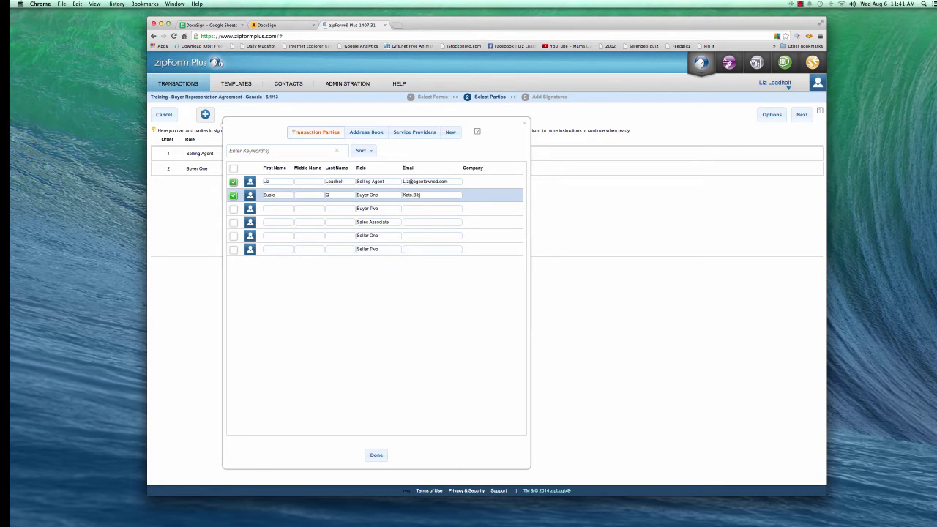
text(gentownedrealty.com)
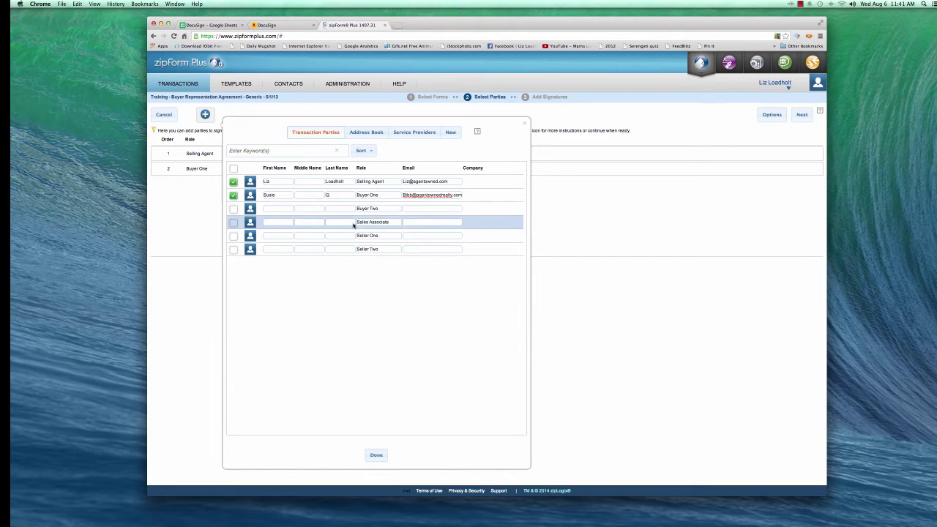
- Check Buyer Two and enter the buyer's name and email address
click(233, 211)
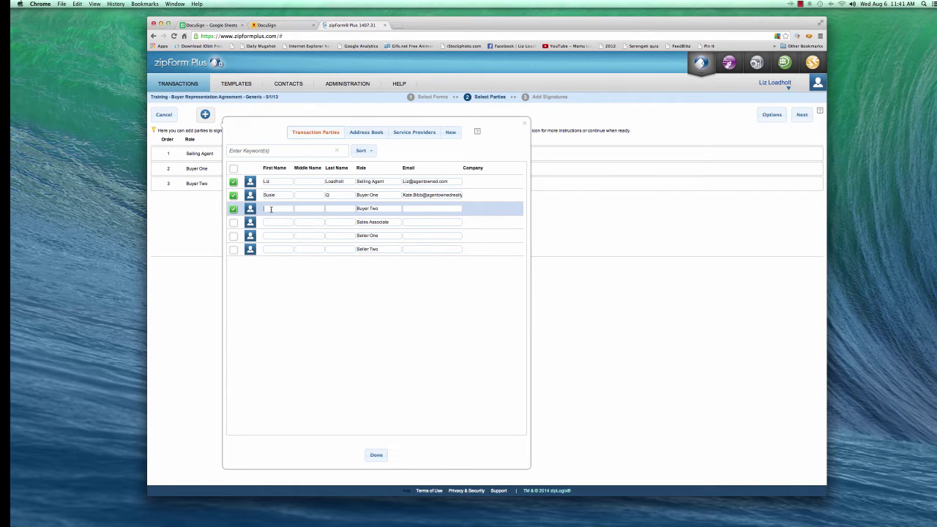
click(278, 208)
key(Tab)
click(408, 208)
click(278, 271)
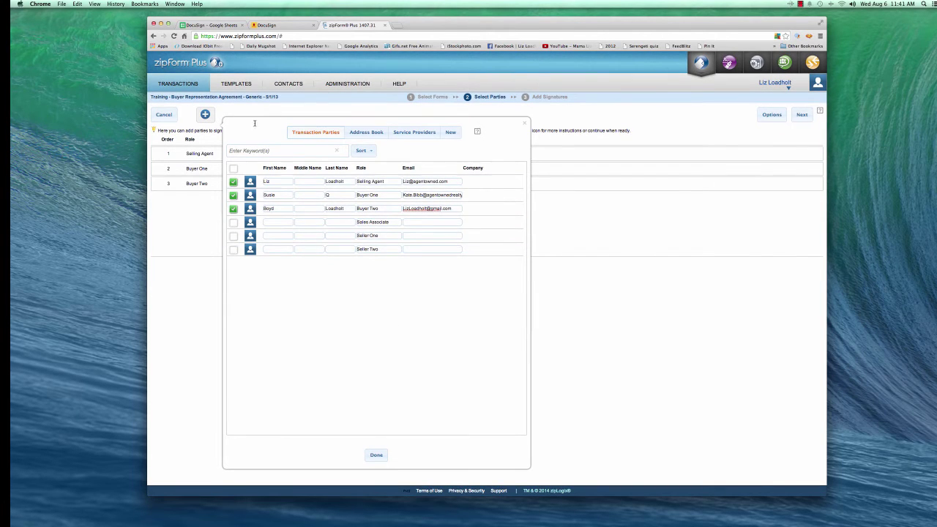
click(376, 456)
- Confirm the three parties, then save Buyer Two's first name, last name and email
click(376, 455)
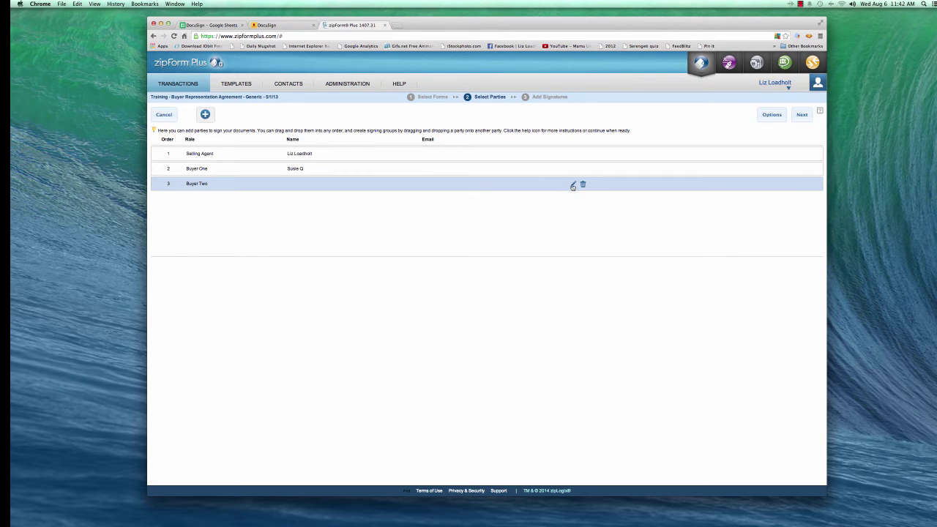
click(572, 188)
click(409, 244)
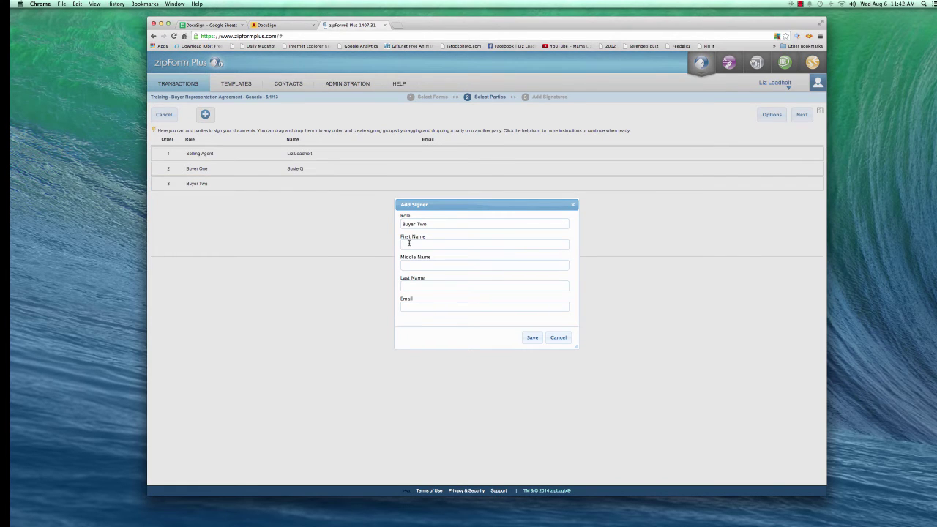
text(Boyd)
key(BackSpace)
key(BackSpace)
click(532, 338)
mouse_move(548, 168)
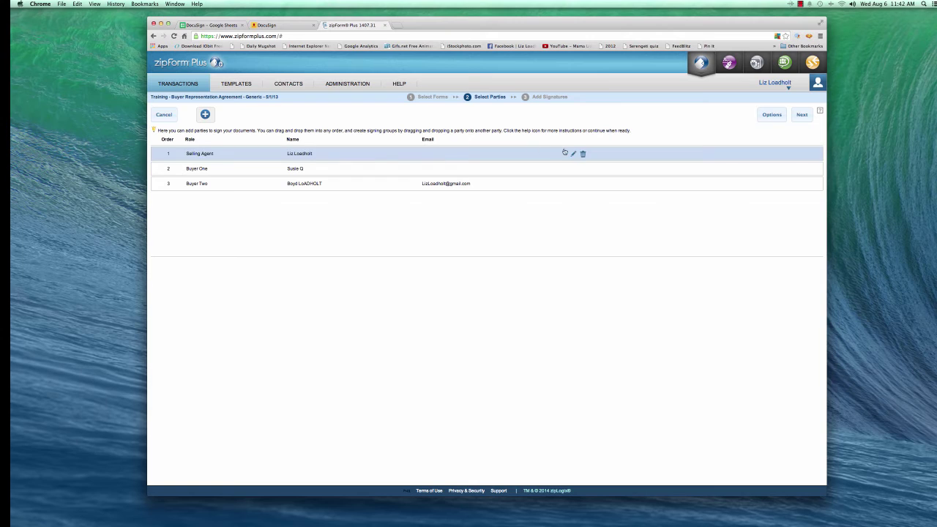
click(573, 153)
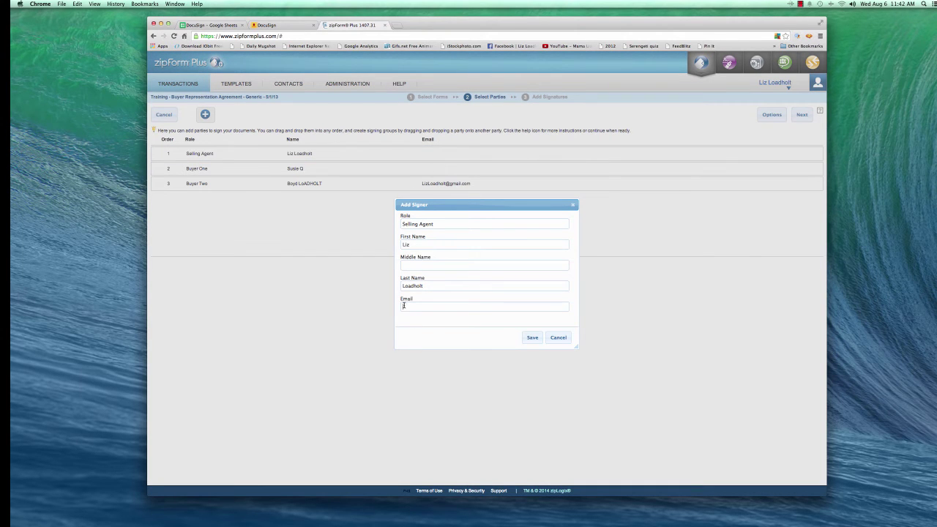
click(532, 337)
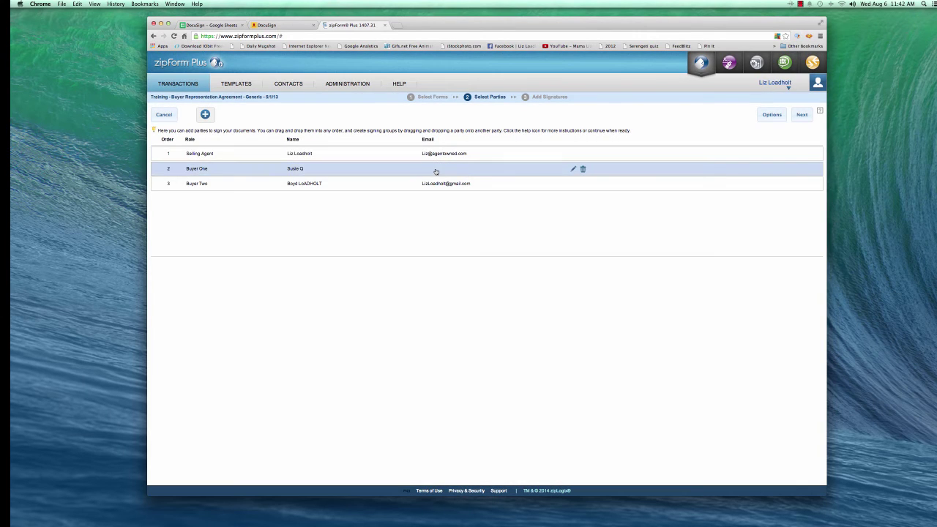
click(573, 169)
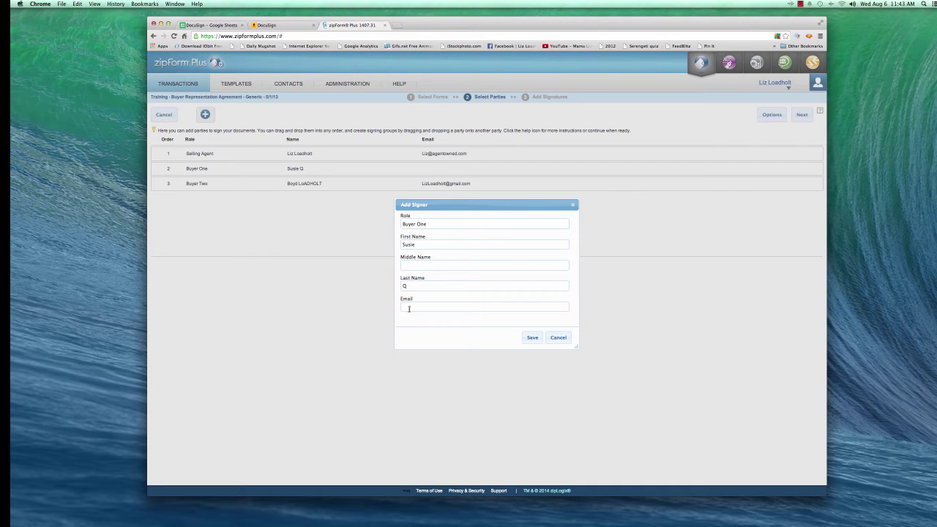
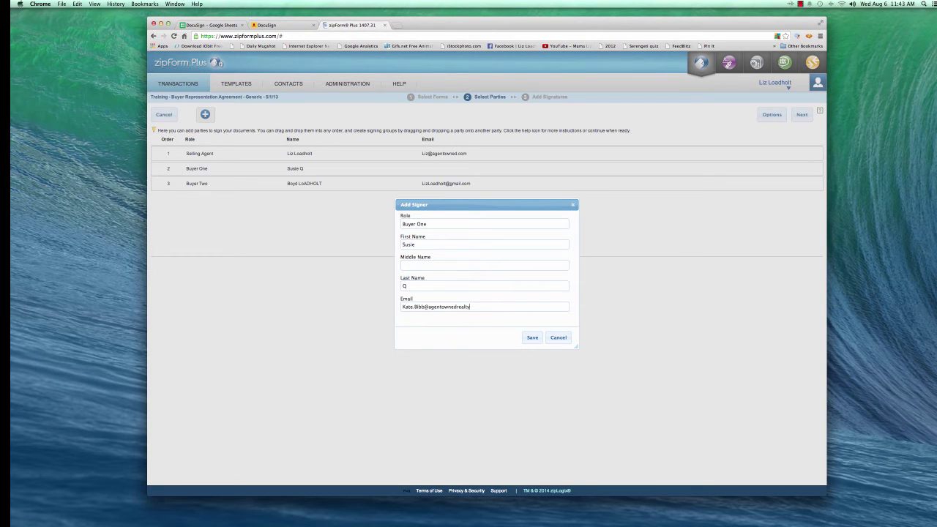
click(535, 338)
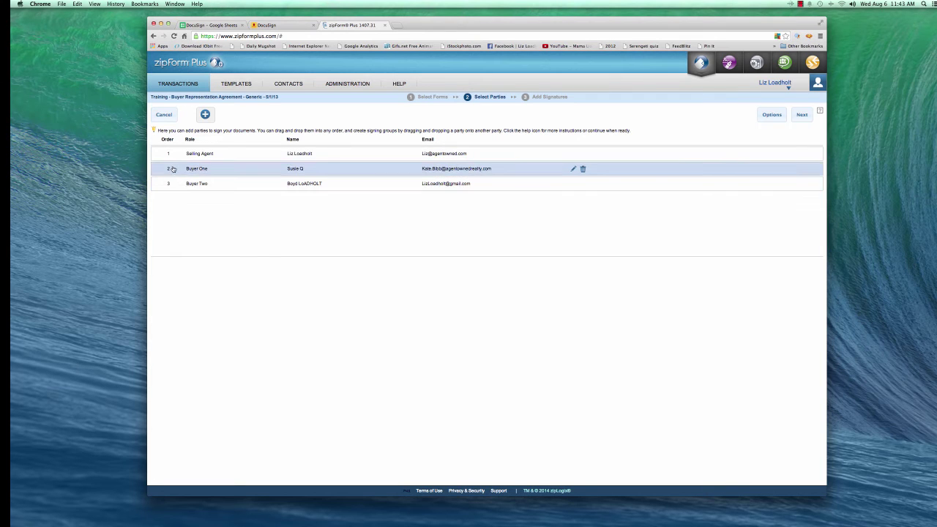
drag(174, 170, 173, 157)
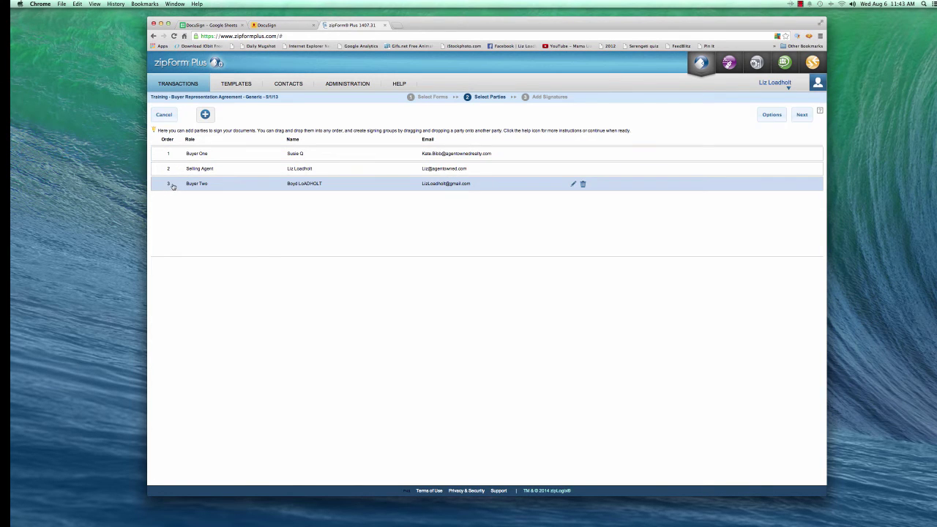
drag(173, 167, 175, 170)
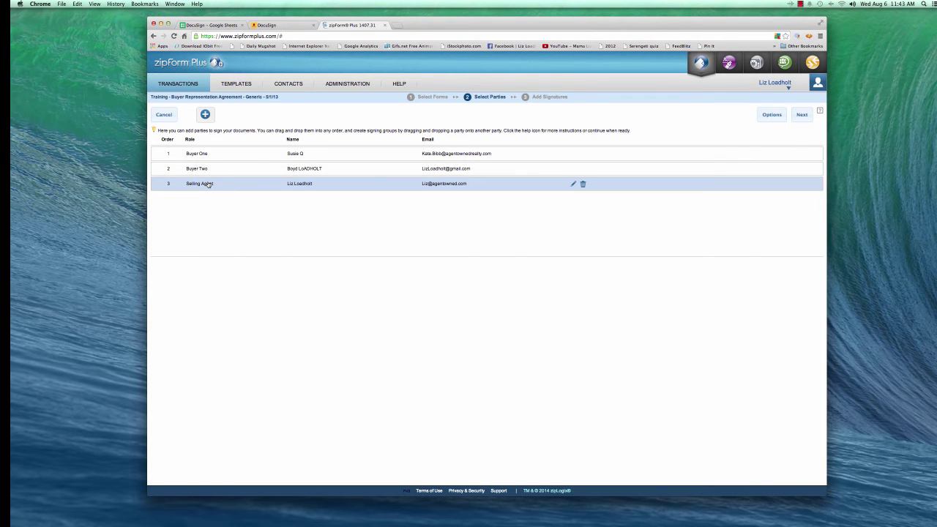
- Continue to the Add Signatures step, dismiss the tip, and show page 2's signature lines
click(802, 115)
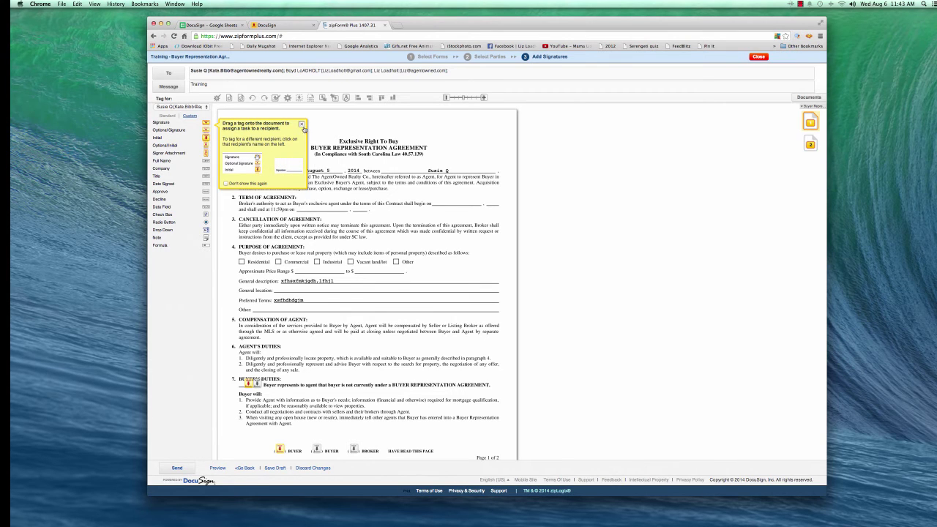
click(302, 125)
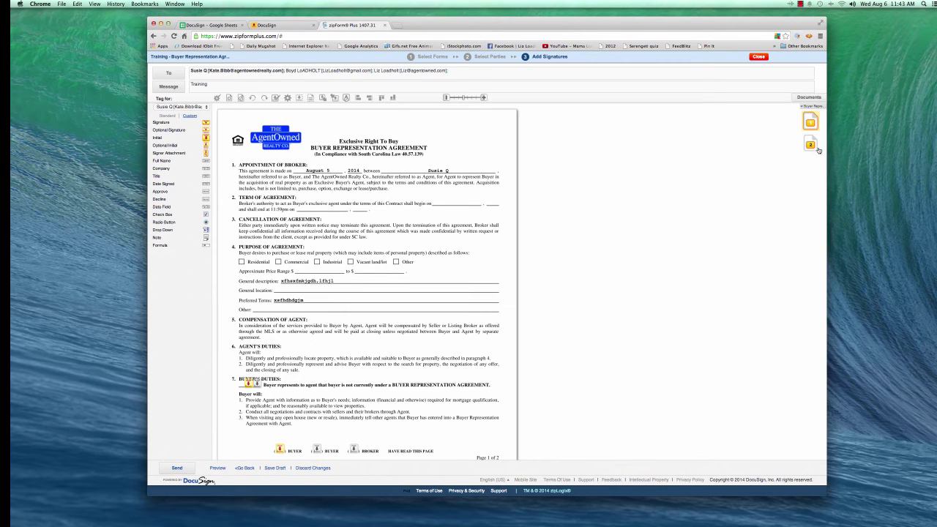
click(811, 145)
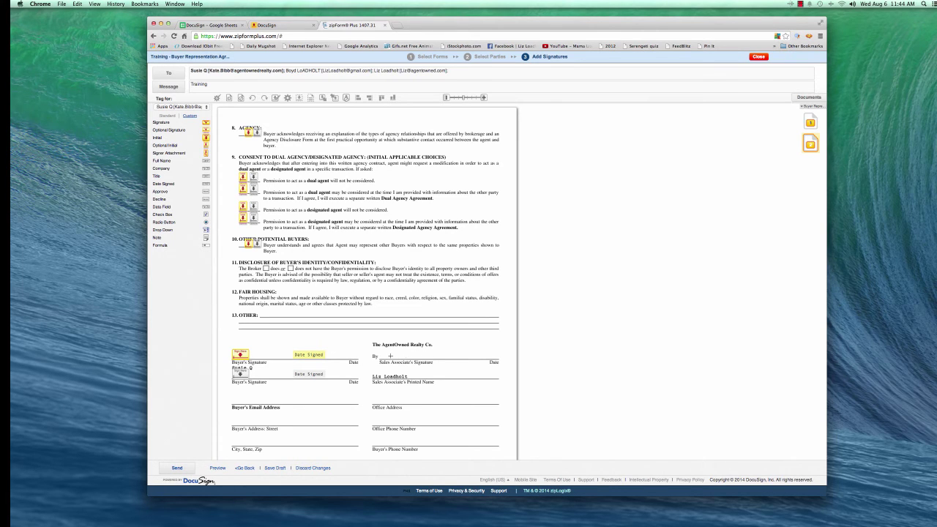
scroll(390, 355, down, 1)
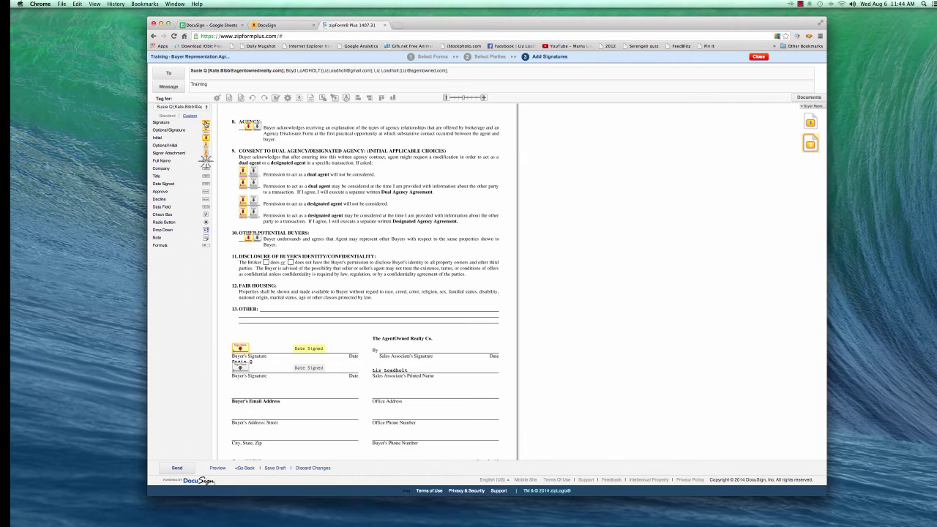
- Put a Selling Agent signature tag on page 2's Sales Associate's Signature line, then return to page 1
click(207, 108)
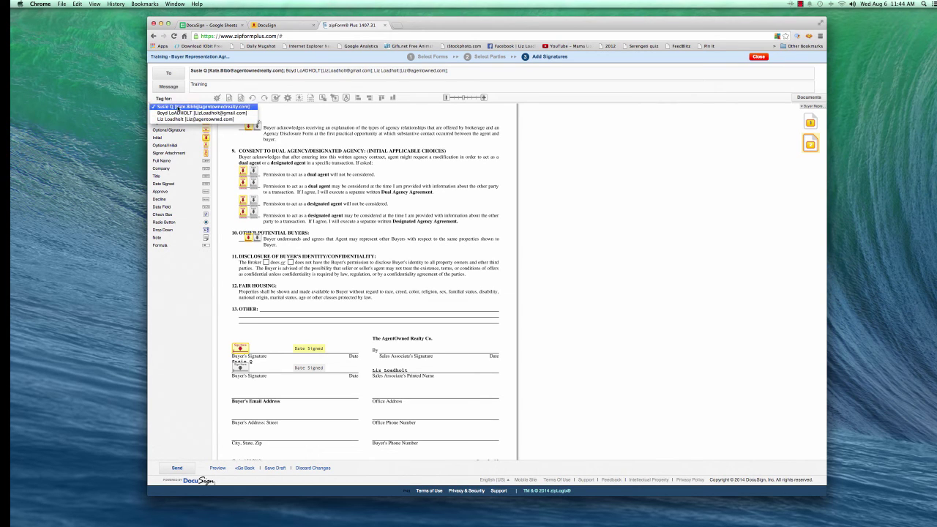
click(175, 120)
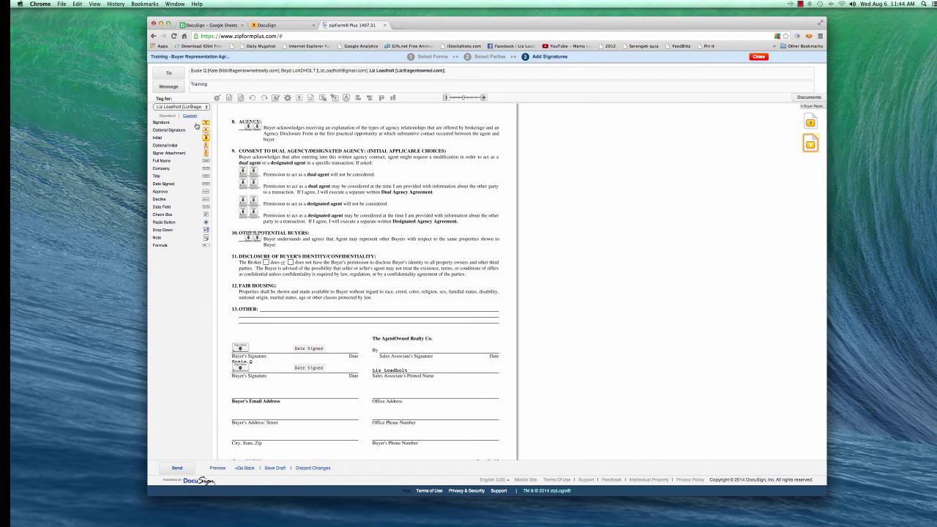
mouse_move(206, 122)
mouse_down()
mouse_move(306, 265)
mouse_move(407, 350)
mouse_up()
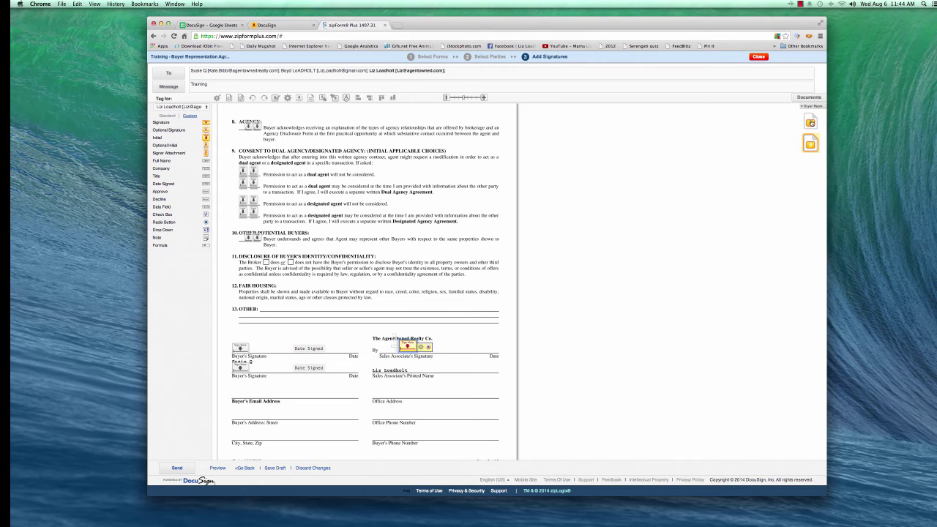
click(810, 122)
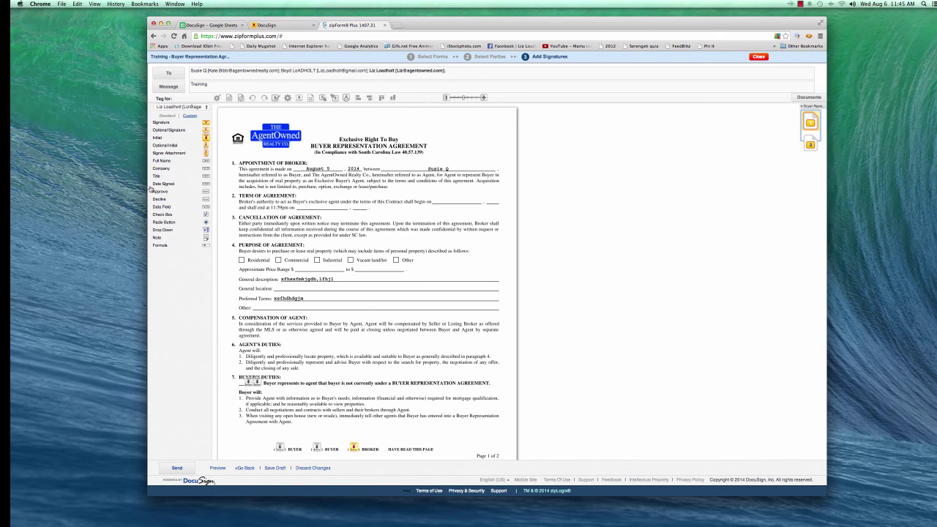
- Add Selling Agent Date Signed tags near section 7 on page 1 and near section 9 on page 2
drag(206, 185, 227, 382)
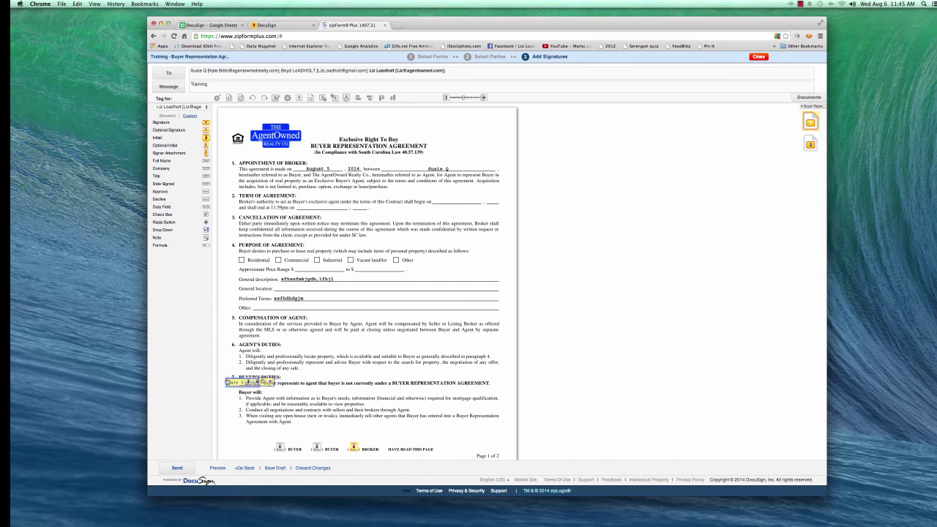
click(810, 144)
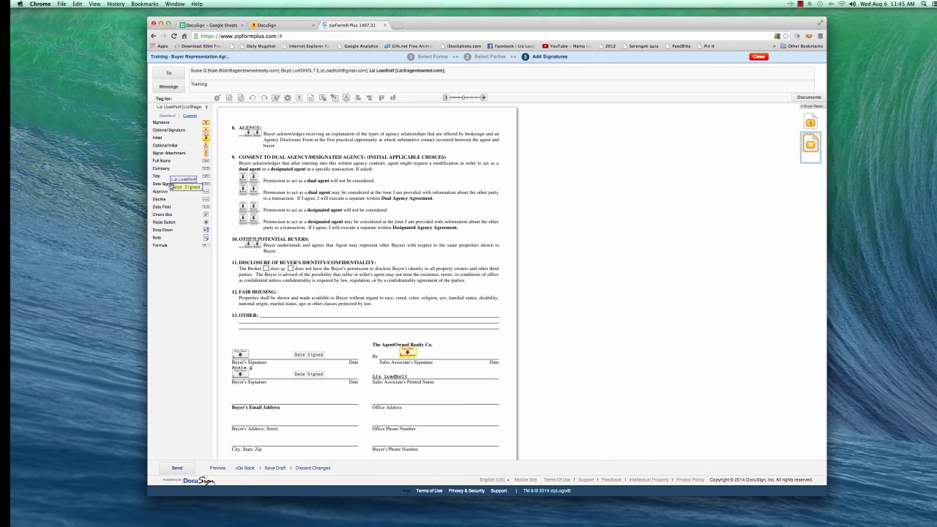
drag(206, 185, 225, 179)
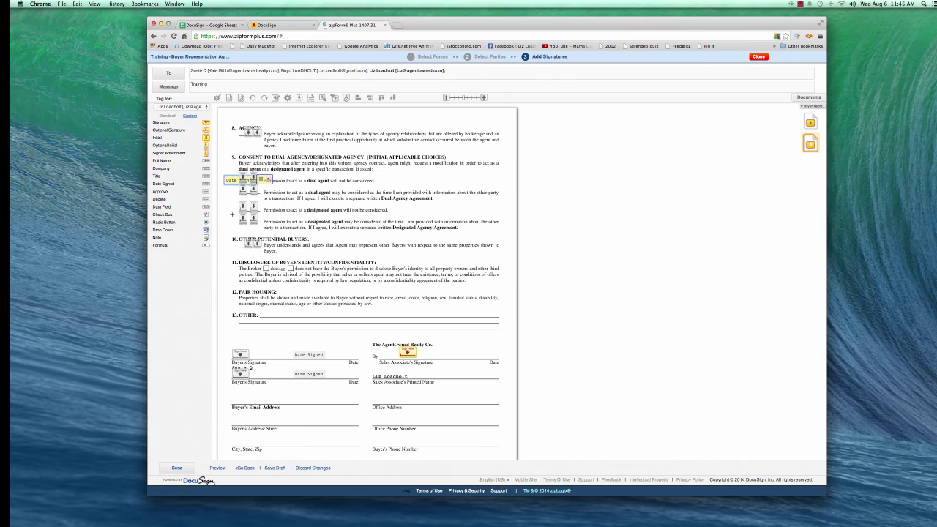
scroll(223, 202, down, 1)
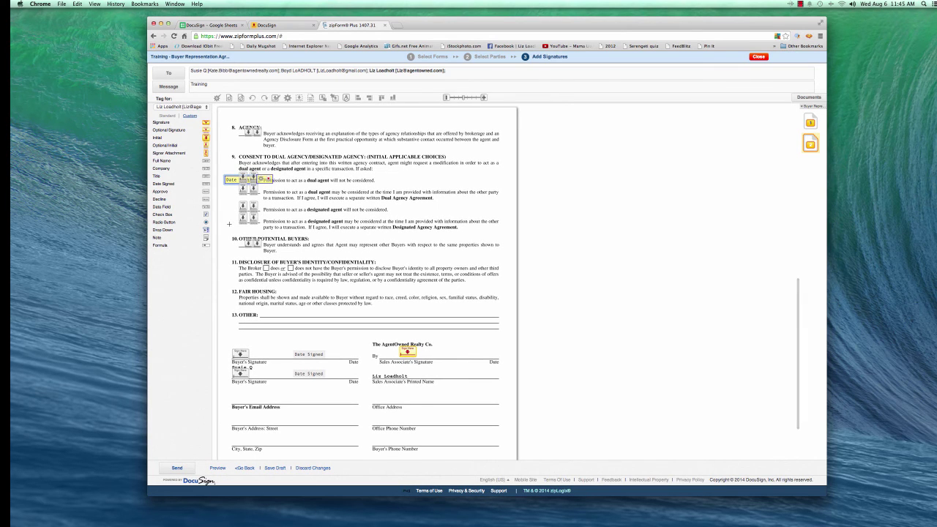
scroll(273, 318, down, 1)
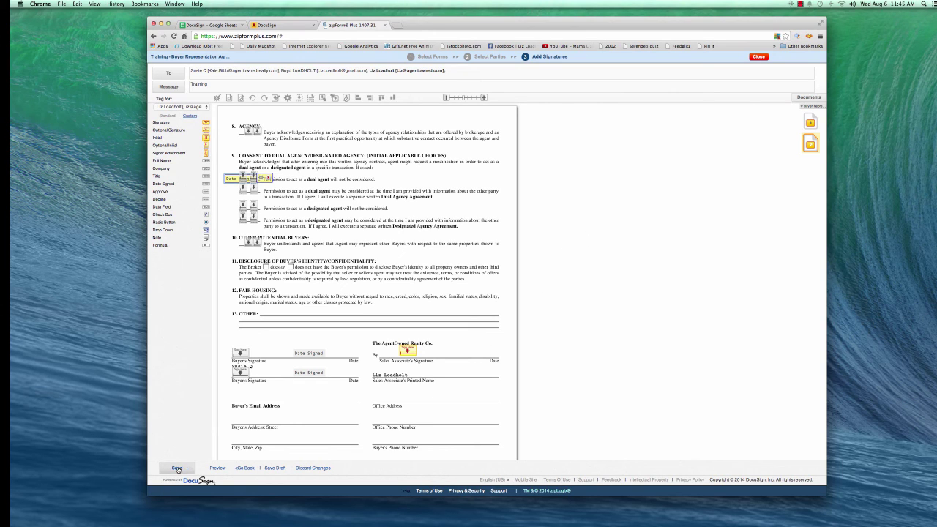
- Preview the tagged agreement, check page 2, and send it out for signing
click(217, 468)
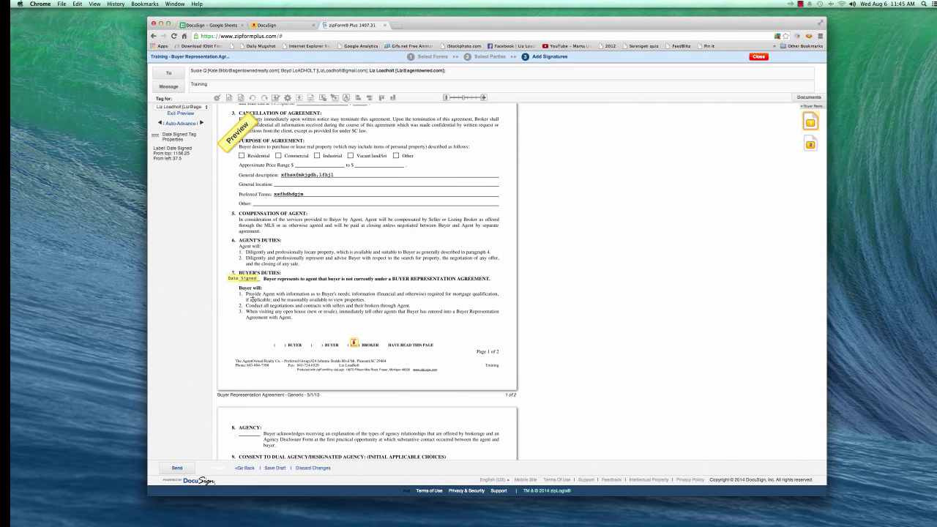
click(808, 143)
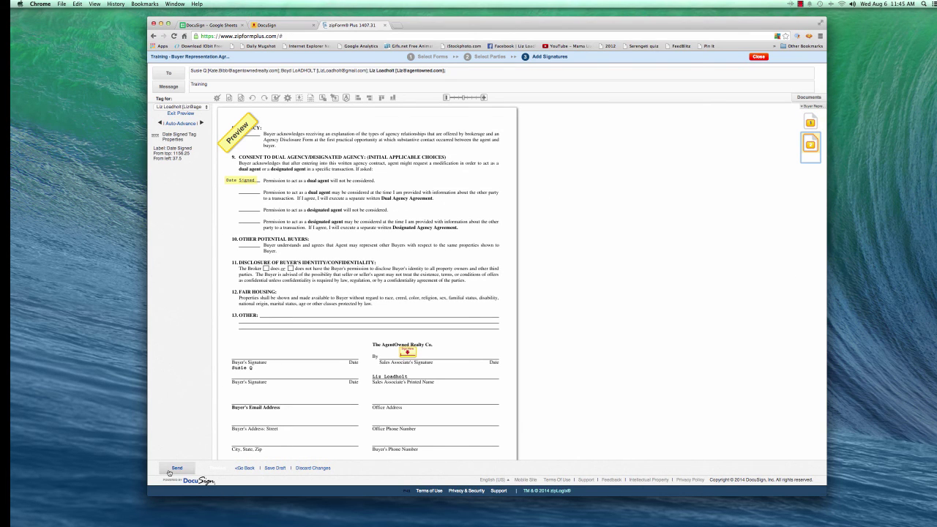
click(180, 469)
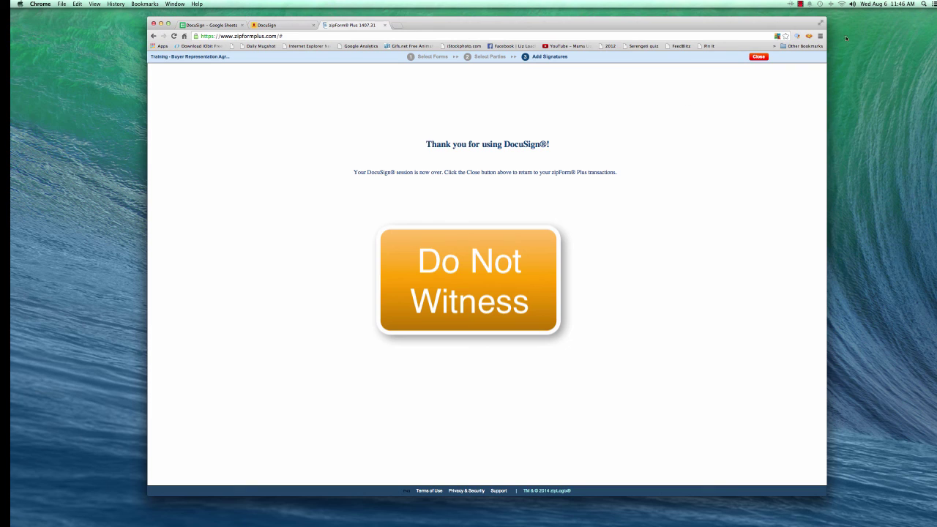
click(803, 5)
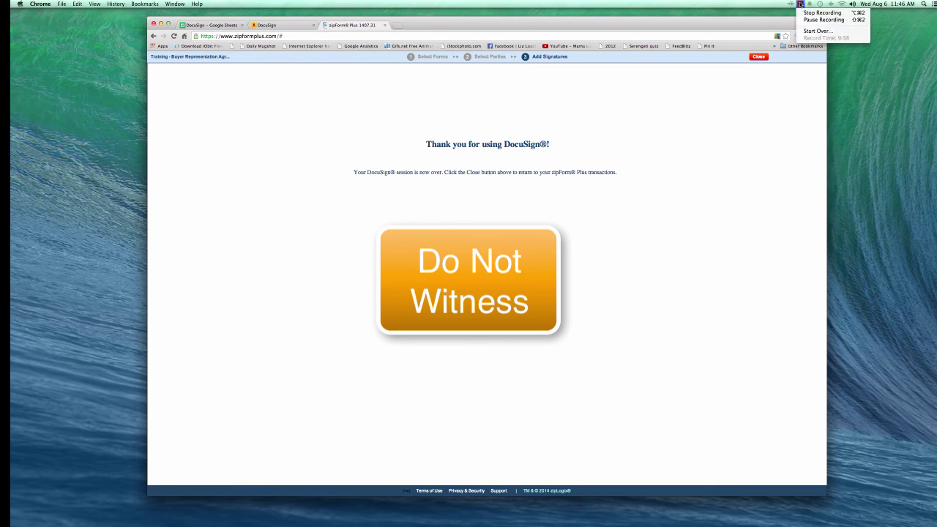
click(812, 12)
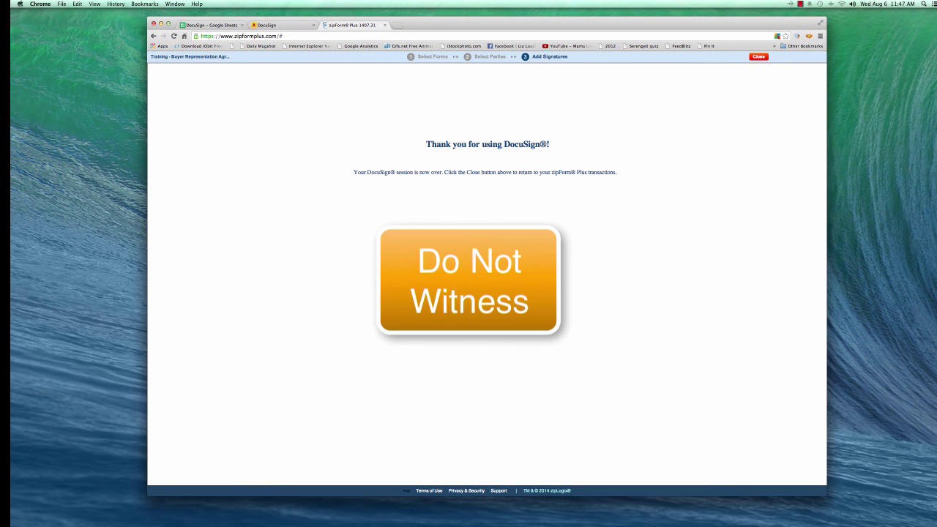